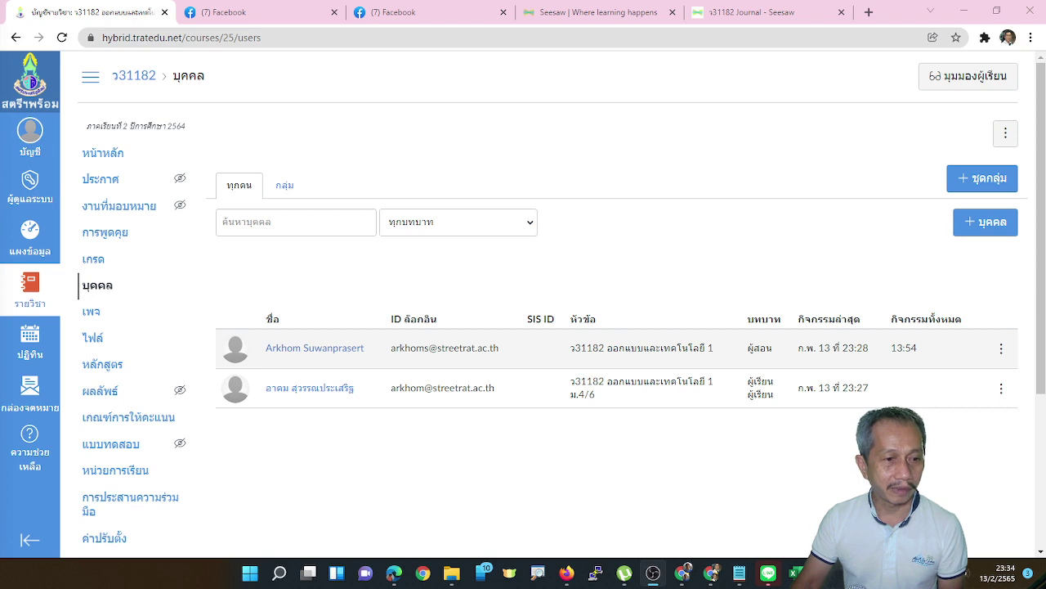
# Add a module named "ความสำคัญของเทคโนโลยี" on the course home page
pyautogui.click(107, 162)
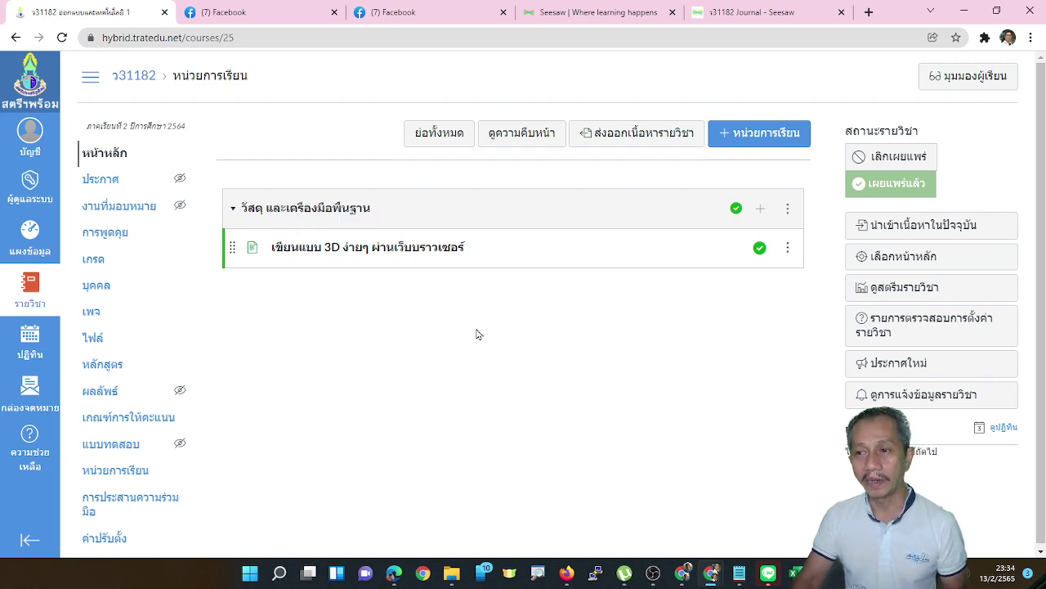
pyautogui.click(749, 135)
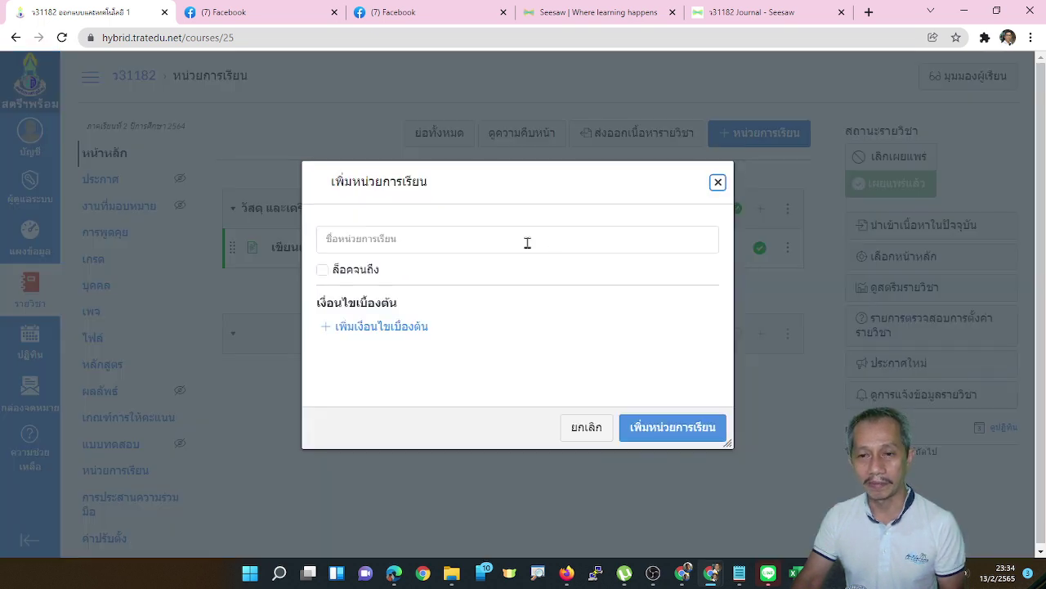
pyautogui.click(492, 244)
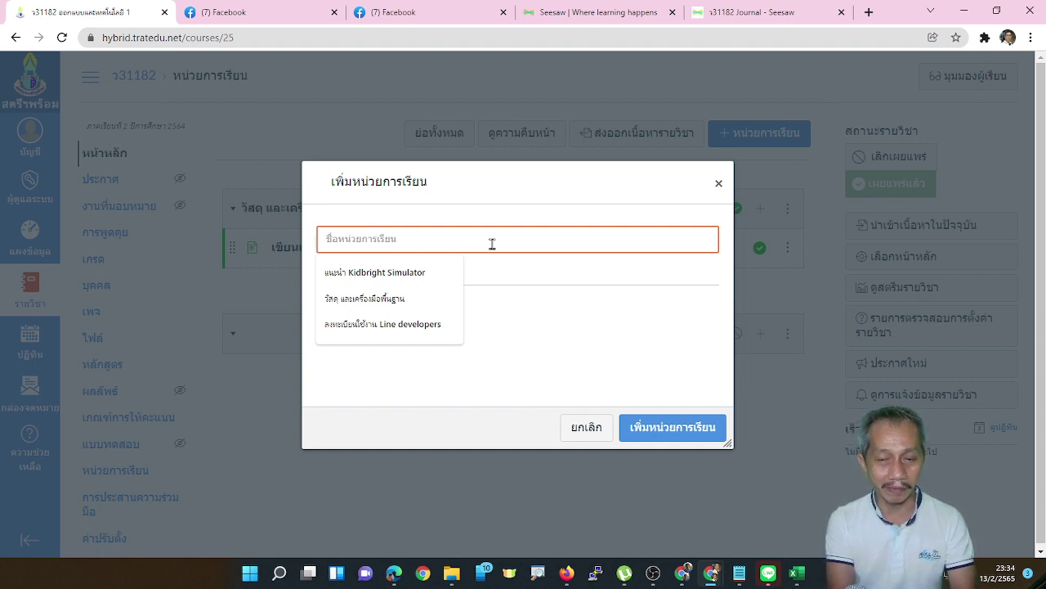
pyautogui.write('ส')
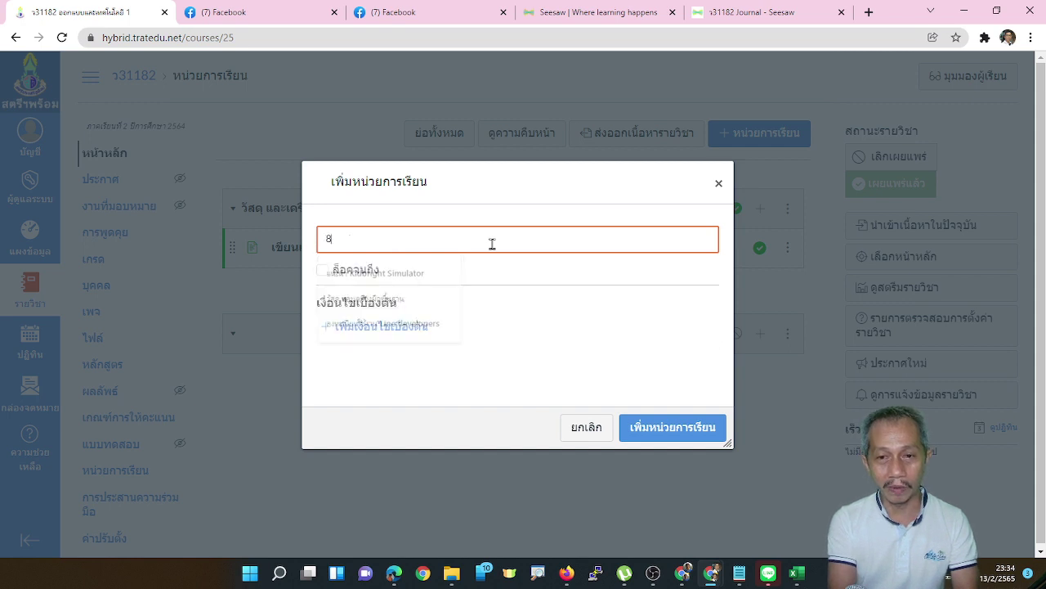
pyautogui.press('BackSpace')
pyautogui.write('คว')
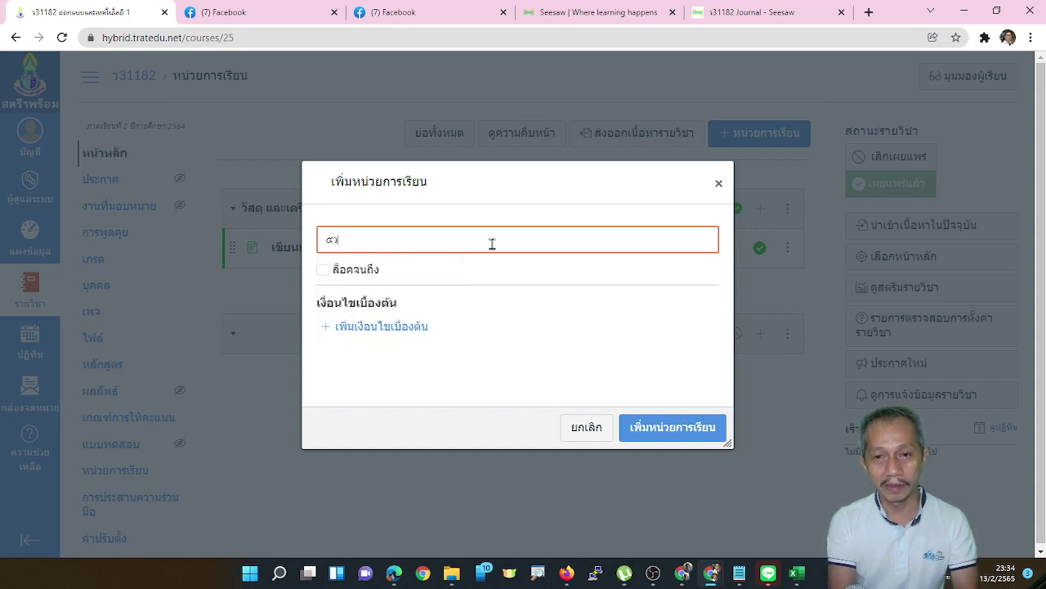
pyautogui.press('BackSpace')
pyautogui.press('BackSpace')
pyautogui.write('ควม')
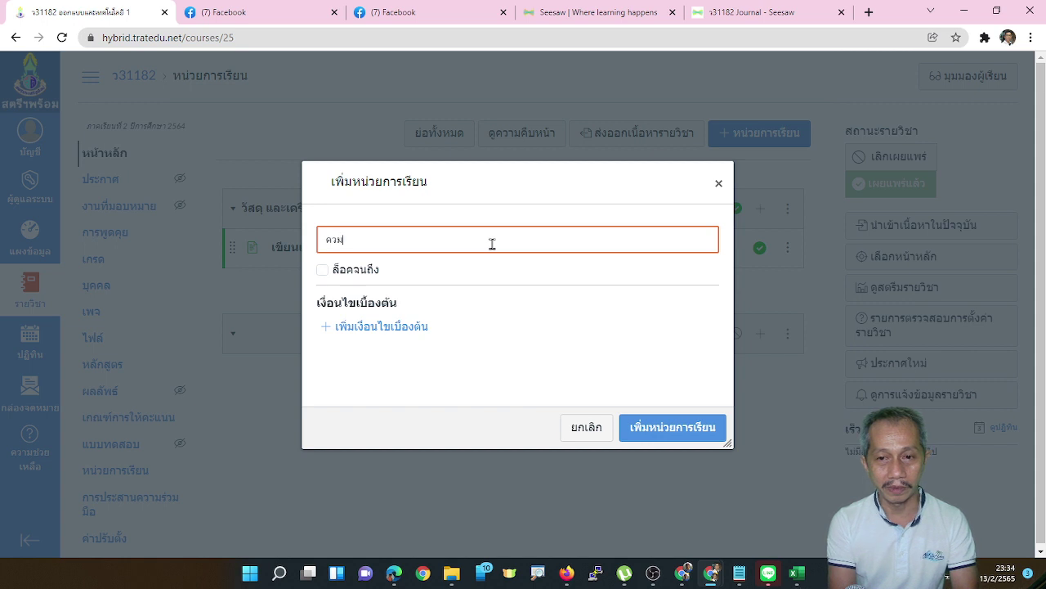
pyautogui.write('ส')
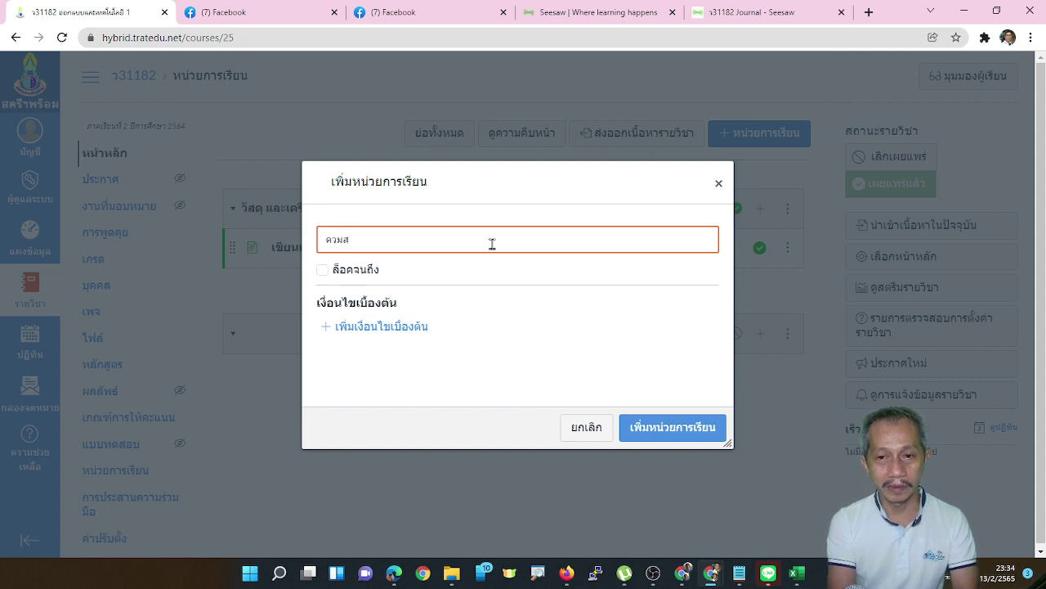
pyautogui.press('BackSpace')
pyautogui.press('BackSpace')
pyautogui.write('ามสำคั')
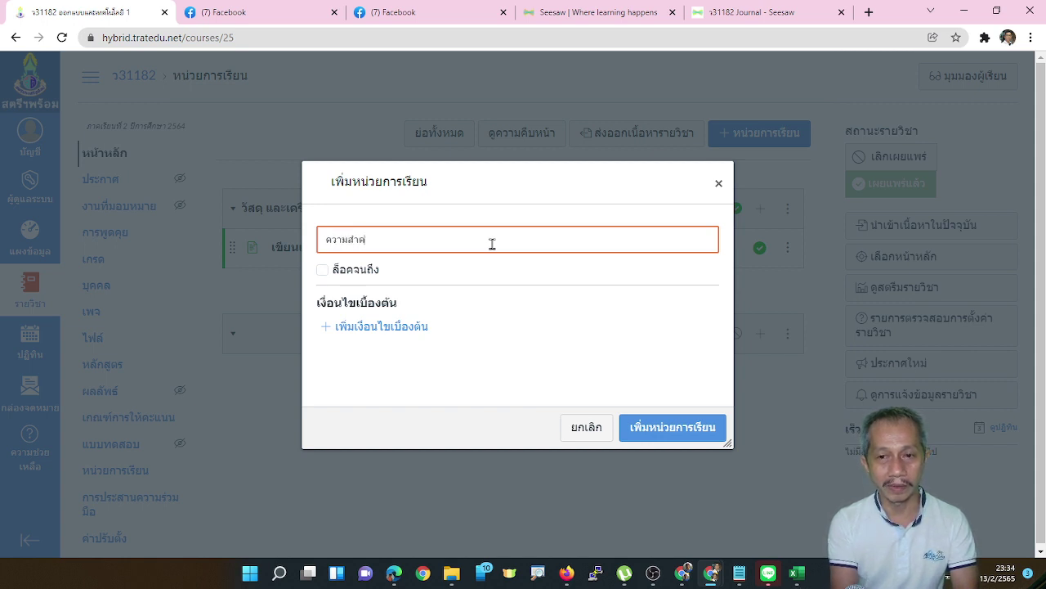
pyautogui.write('ญของเทค')
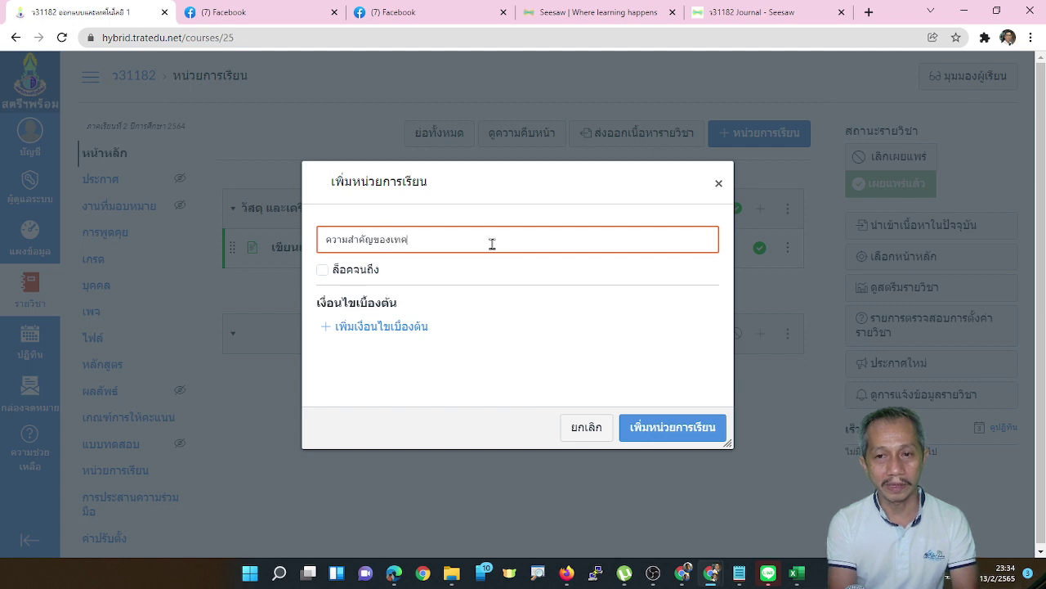
pyautogui.write('โนโลยี')
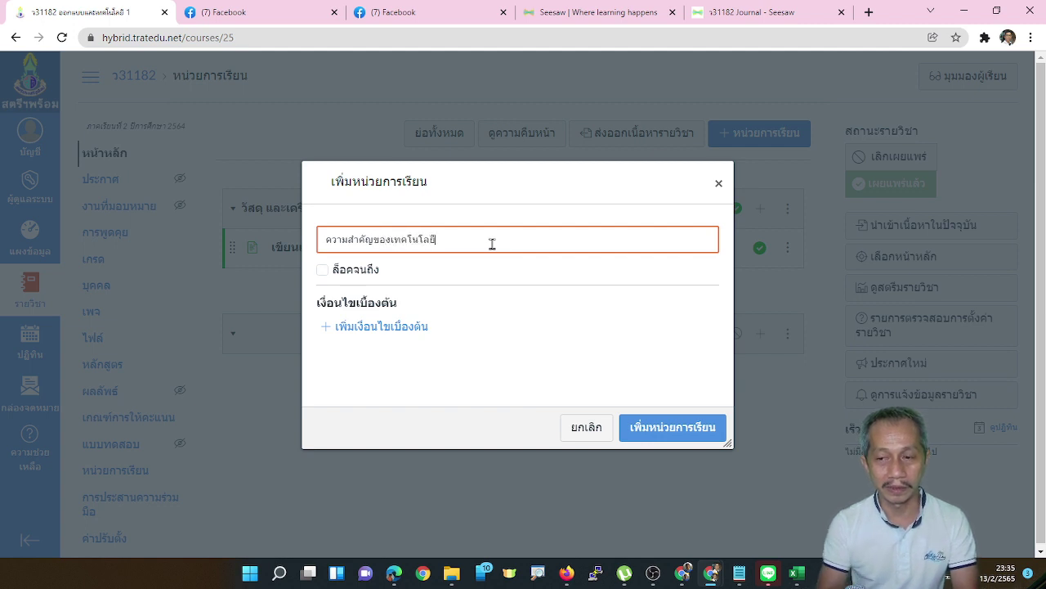
pyautogui.click(667, 431)
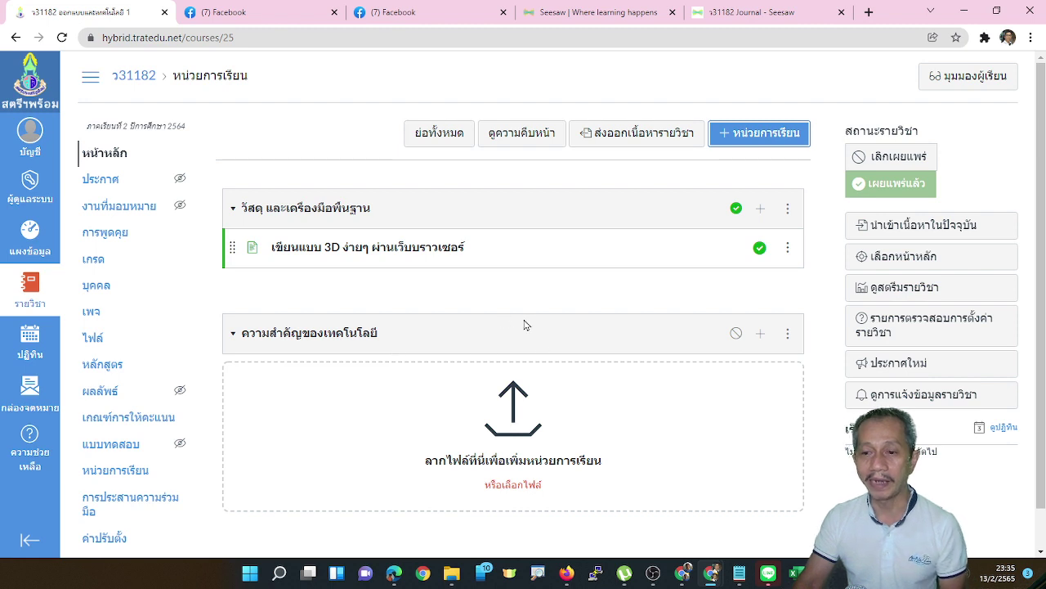
# Move the module "ความสำคัญของเทคโนโลยี" to the top of the module list (ที่ด้านบน)
pyautogui.click(788, 335)
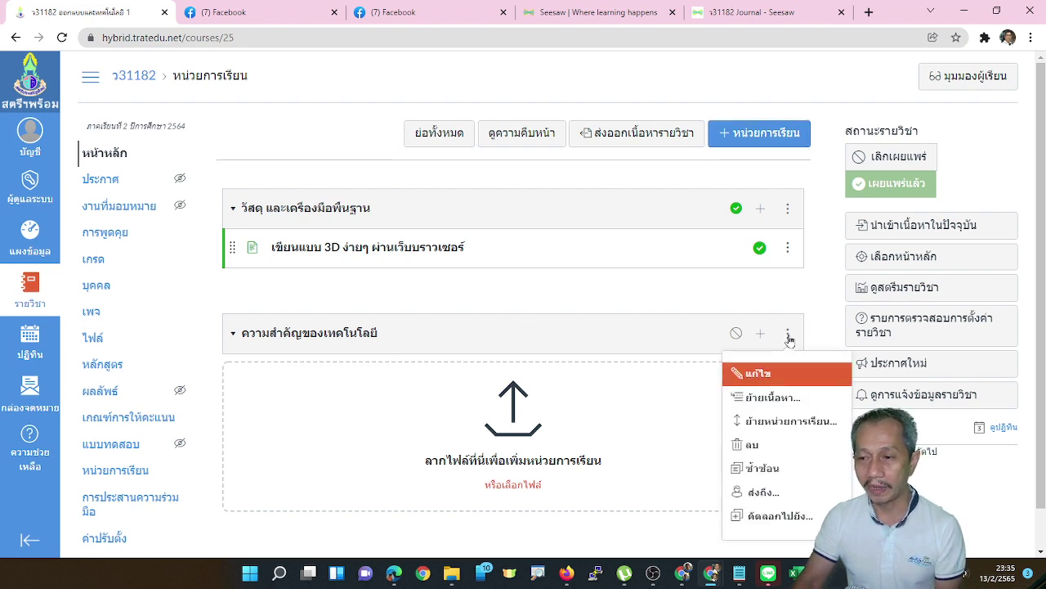
pyautogui.click(790, 421)
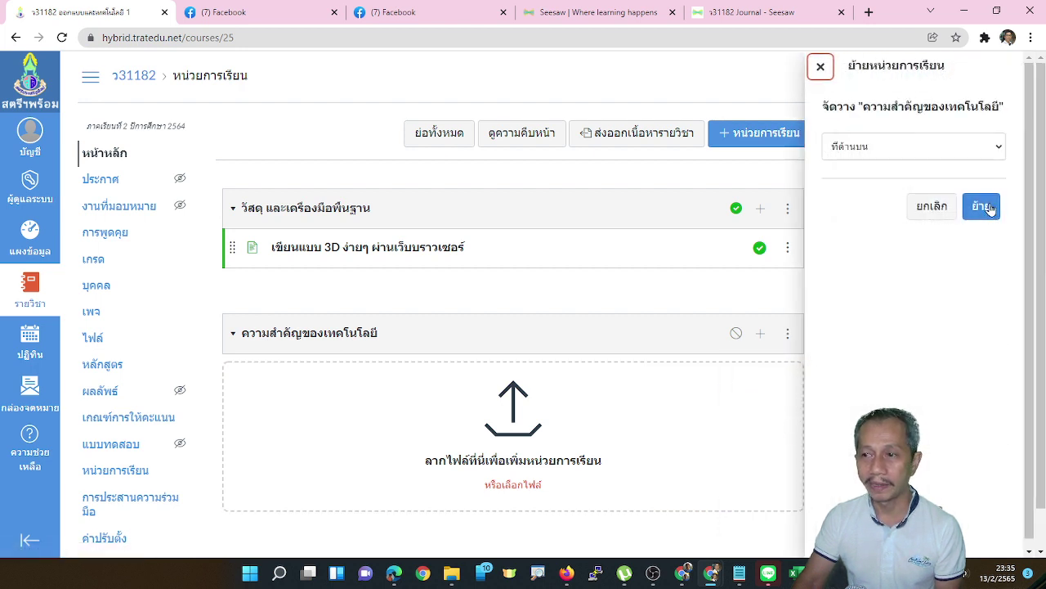
pyautogui.click(994, 152)
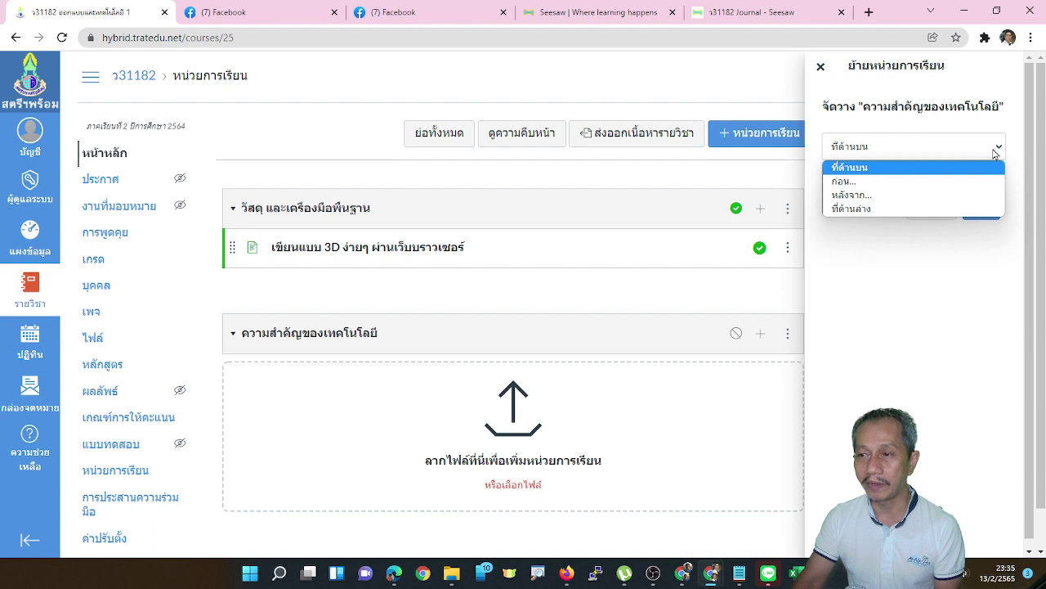
pyautogui.click(942, 167)
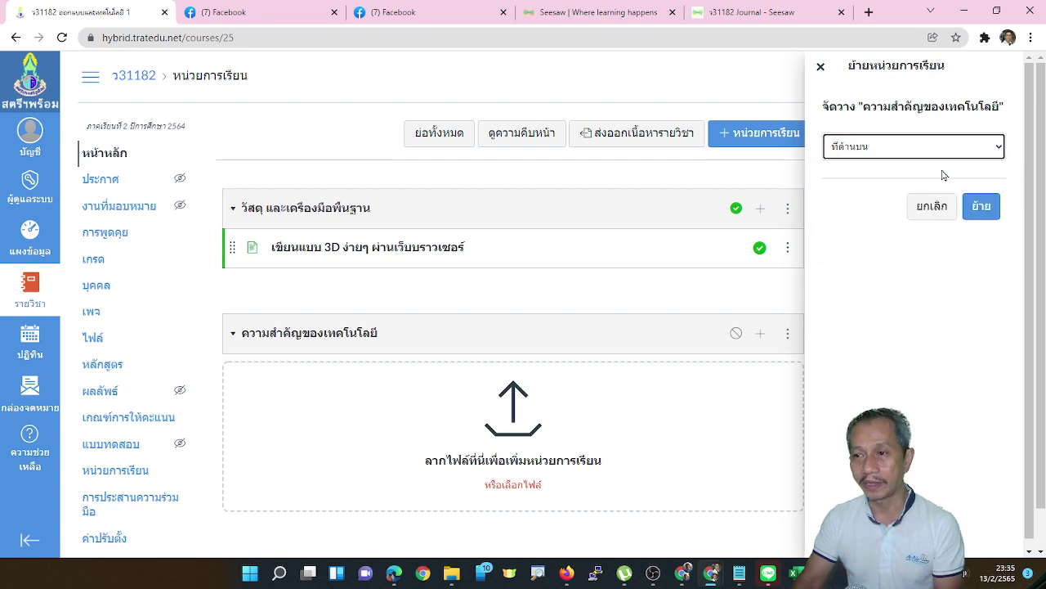
pyautogui.click(980, 207)
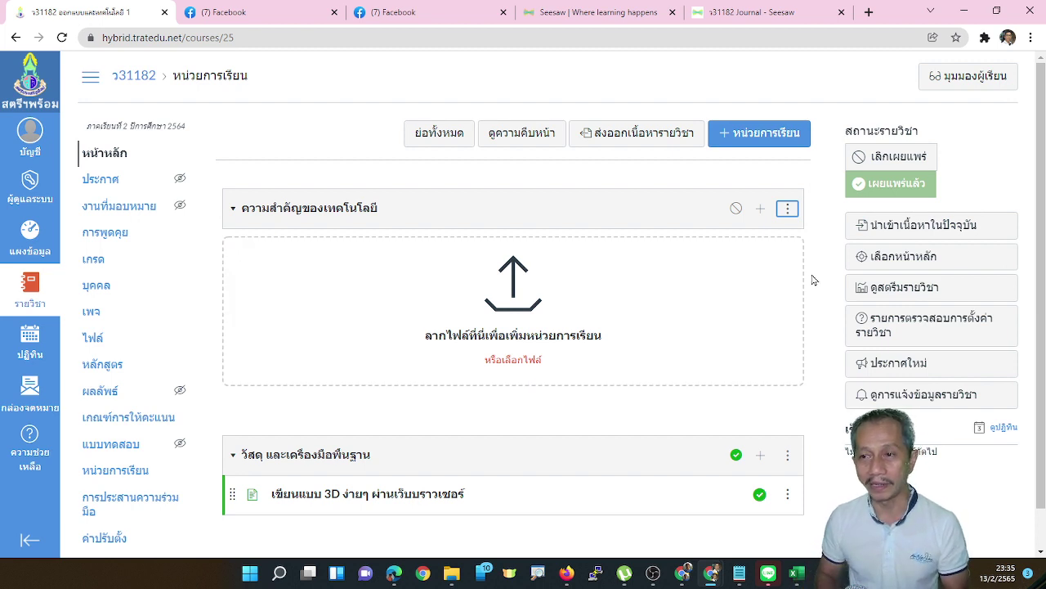
# Add another module named "กลไก ไฟฟ้า และอิเลกทรอนิกส์" to the course
pyautogui.click(751, 143)
pyautogui.click(564, 238)
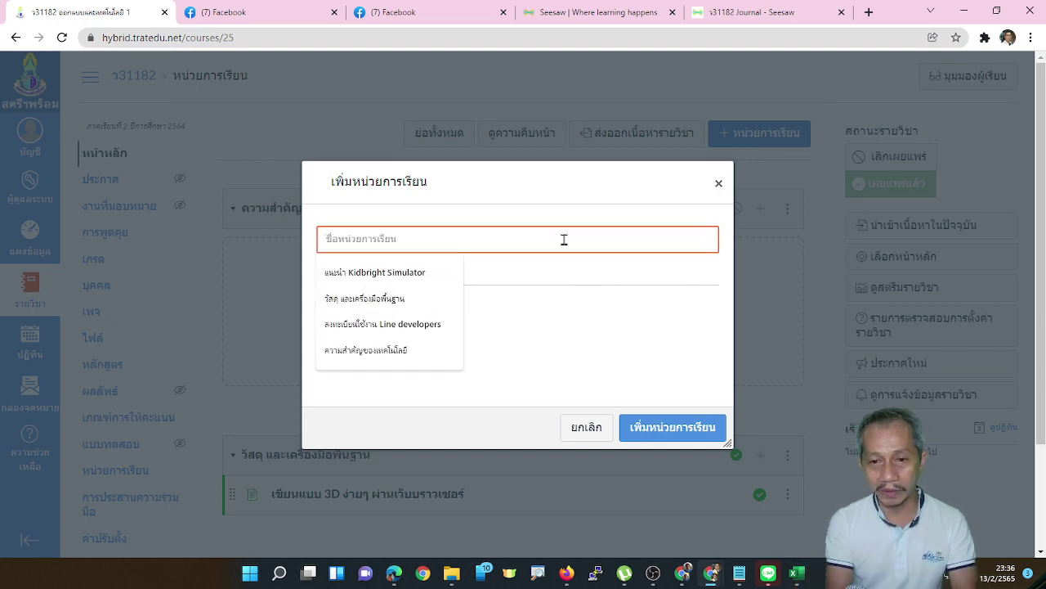
pyautogui.write('กลไ')
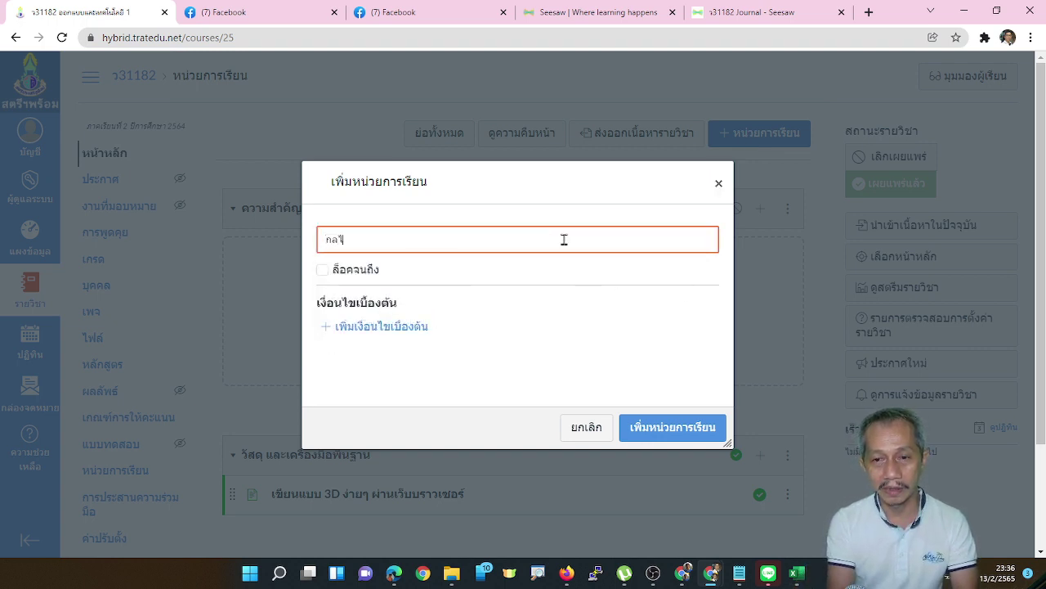
pyautogui.write('ก ไฟ')
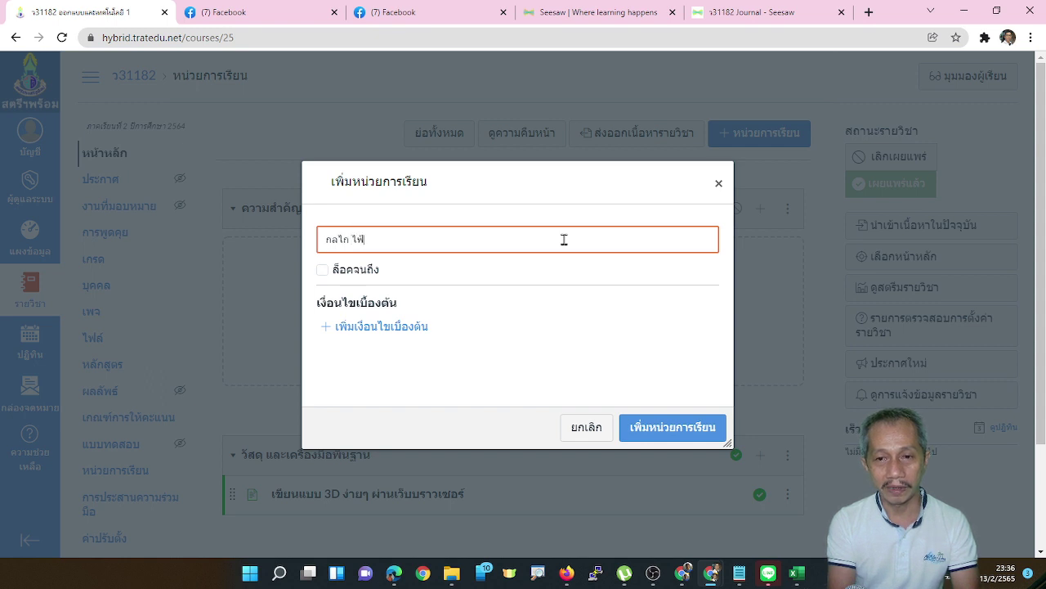
pyautogui.write('ฟ้า')
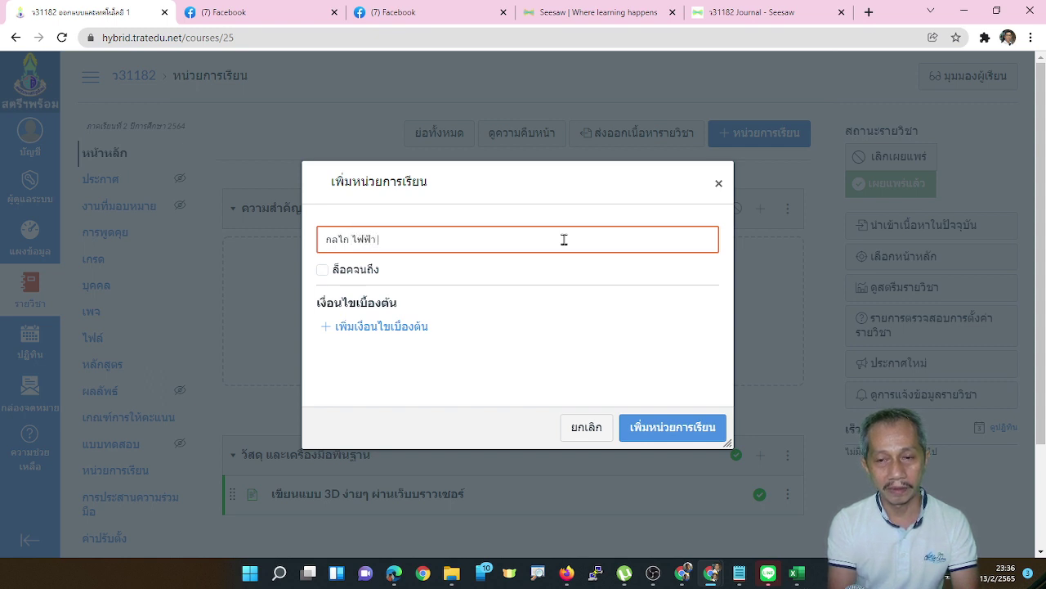
pyautogui.write(' และอิ')
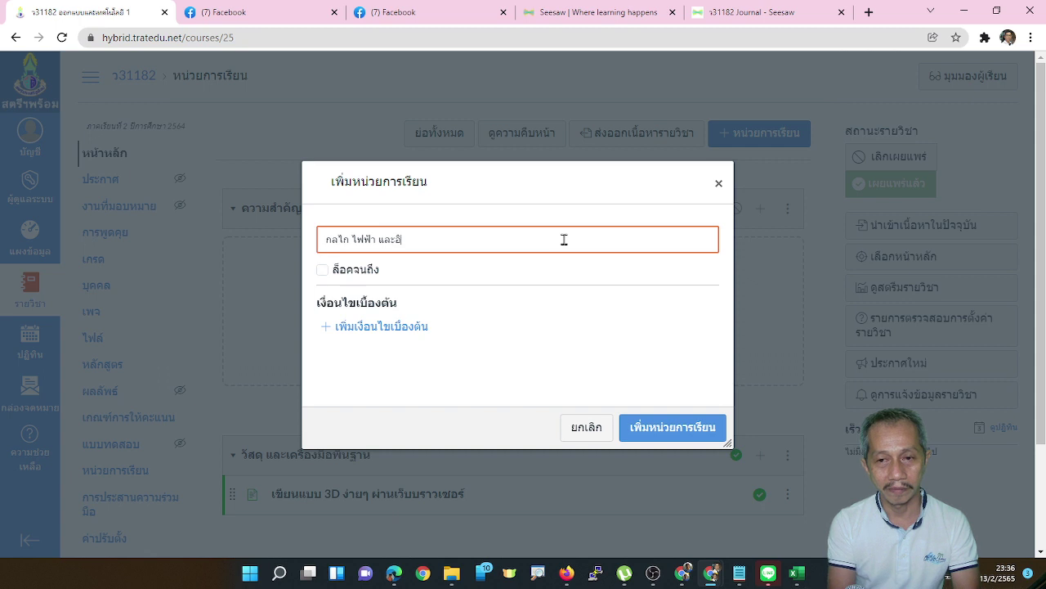
pyautogui.write('เล')
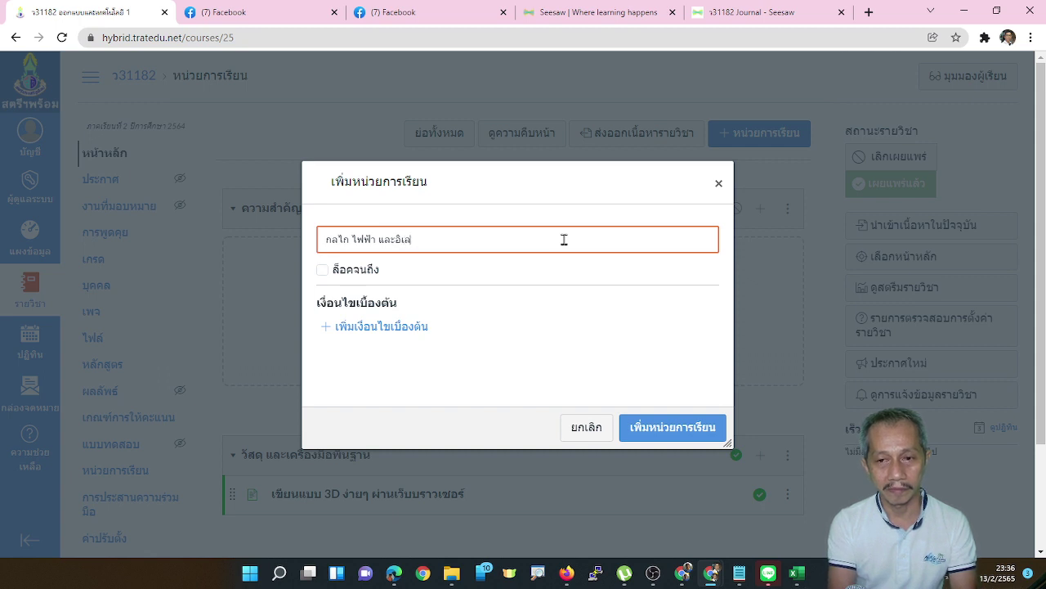
pyautogui.write('็')
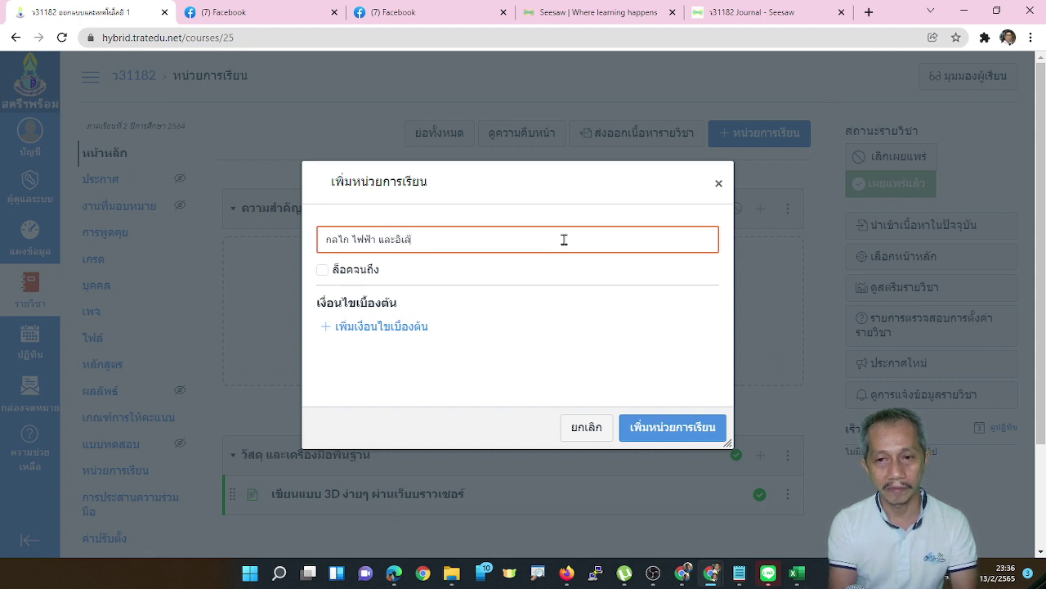
pyautogui.write('กทรอ')
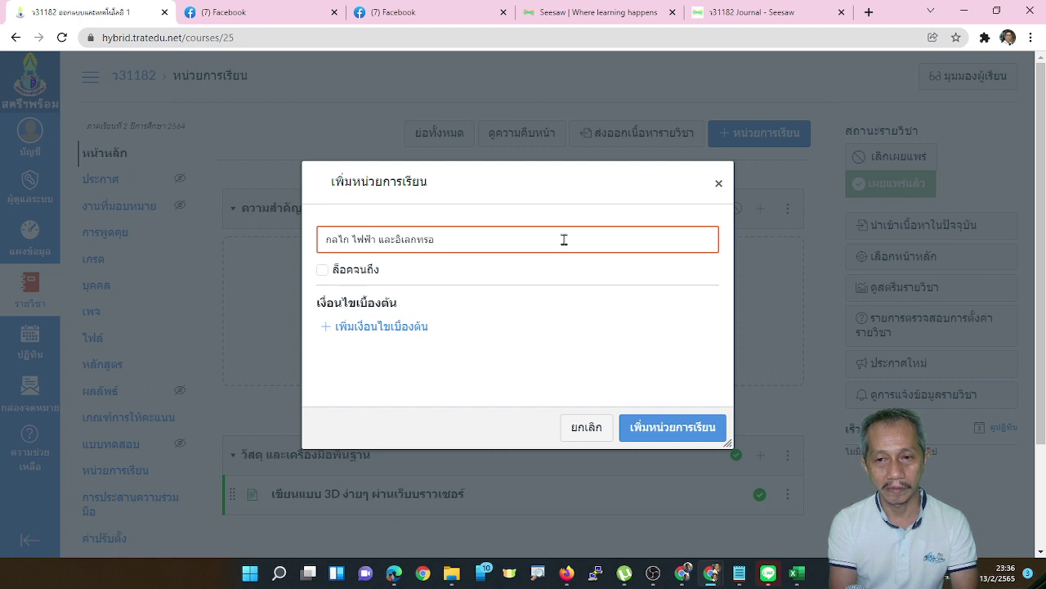
pyautogui.write('นิกส์')
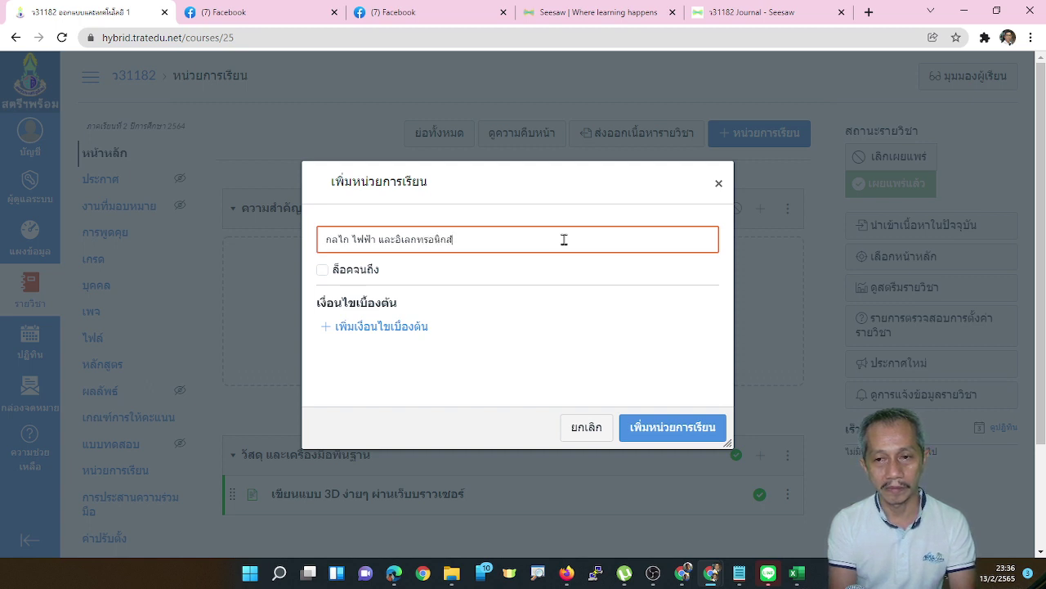
pyautogui.click(687, 429)
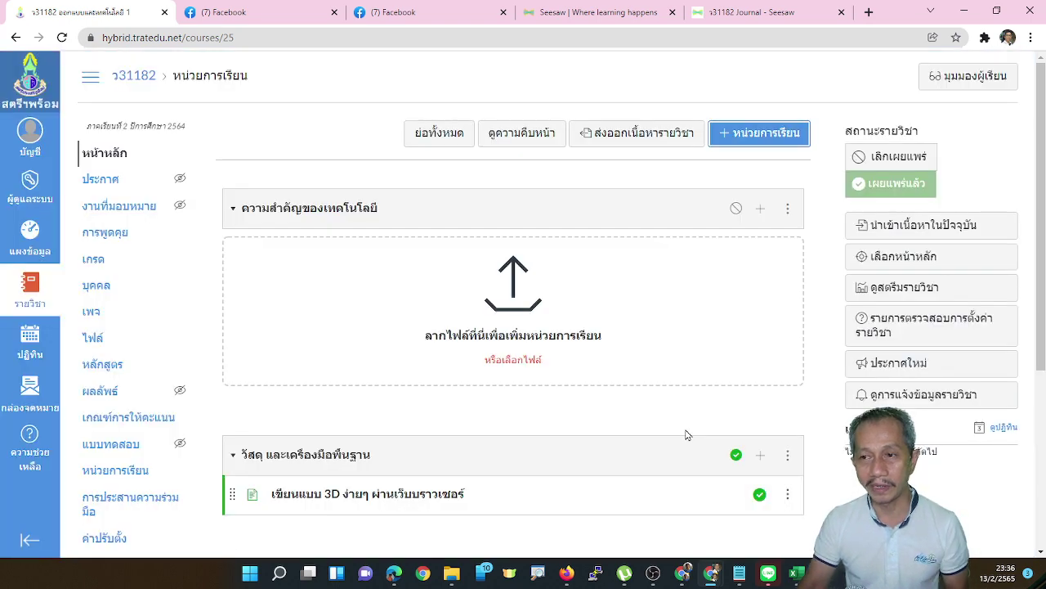
# Add a module named "การออกแบบเชิงวิศวกรรม" to the course
pyautogui.scroll(-2, 744, 332)
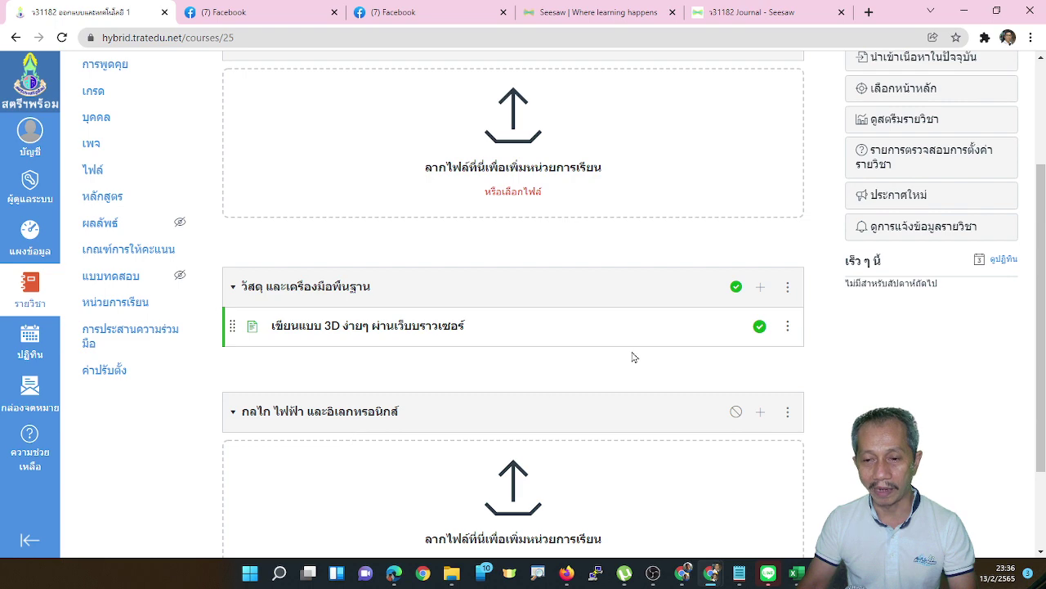
pyautogui.scroll(-2, 632, 357)
pyautogui.scroll(4, 632, 357)
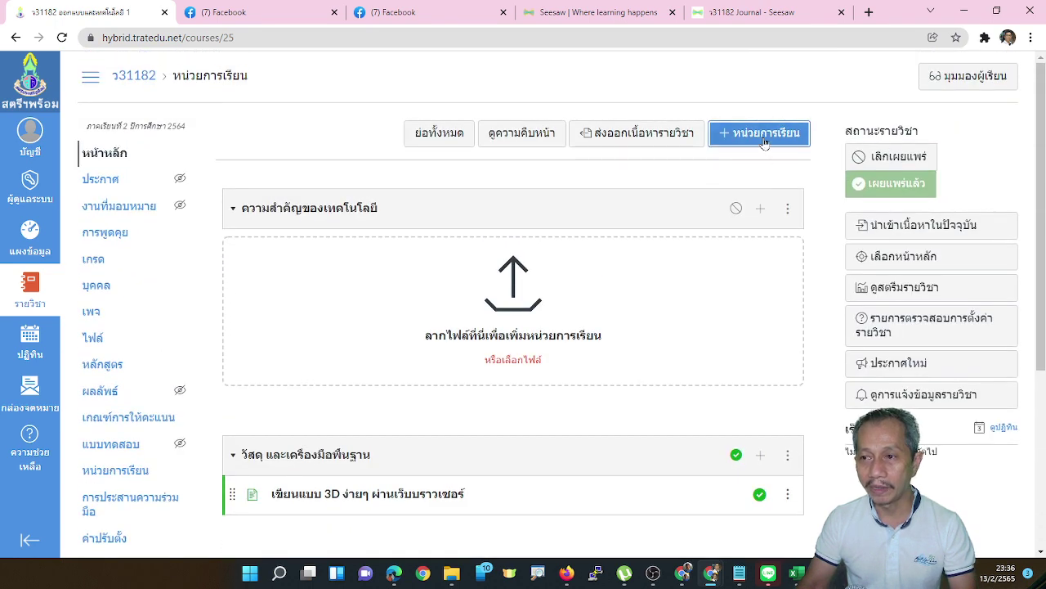
pyautogui.click(762, 127)
pyautogui.click(545, 244)
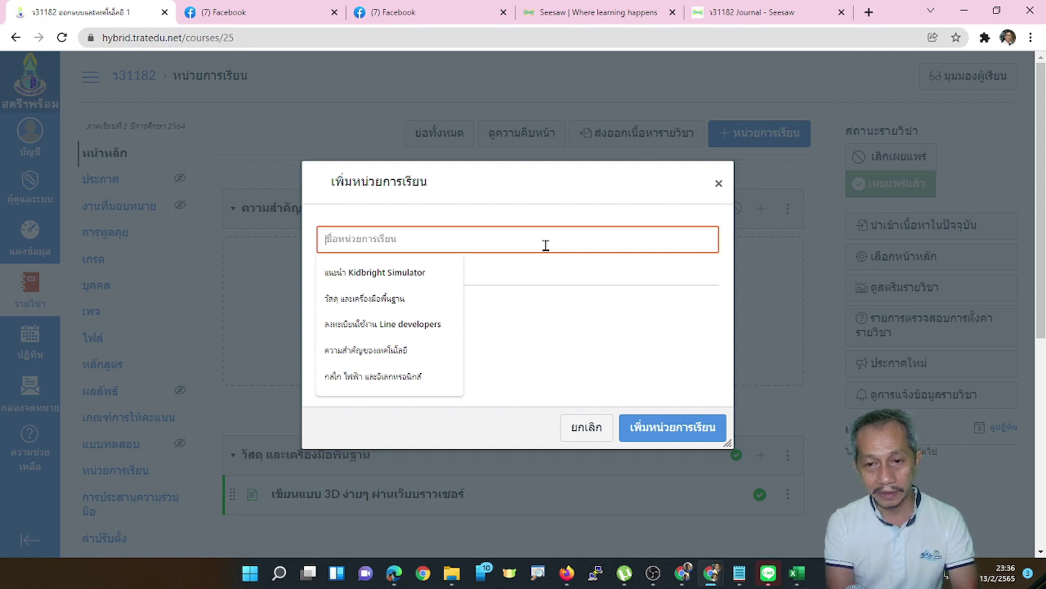
pyautogui.write('การ')
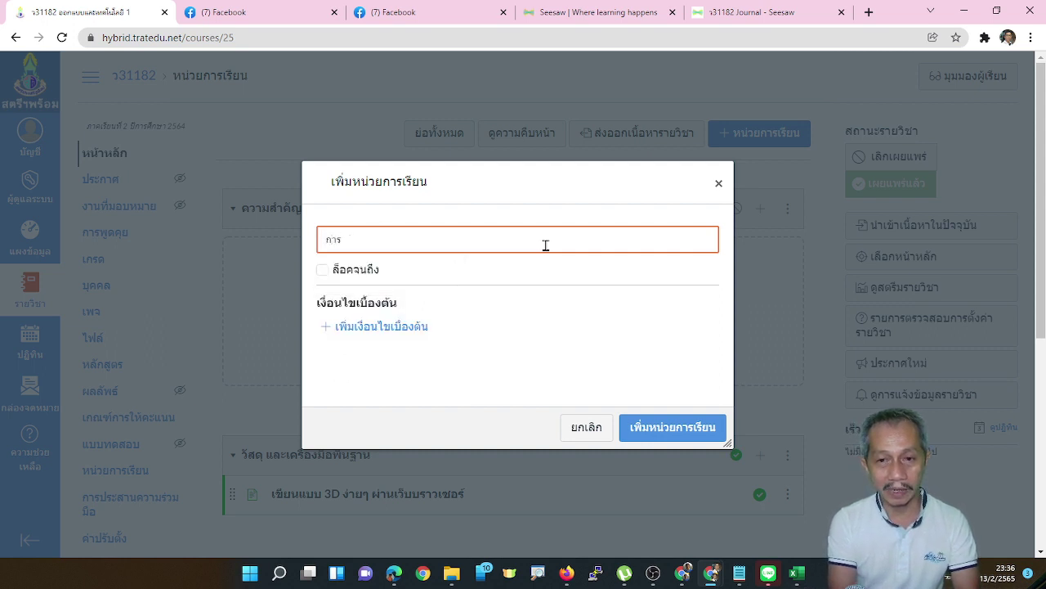
pyautogui.write('ออกแบบ')
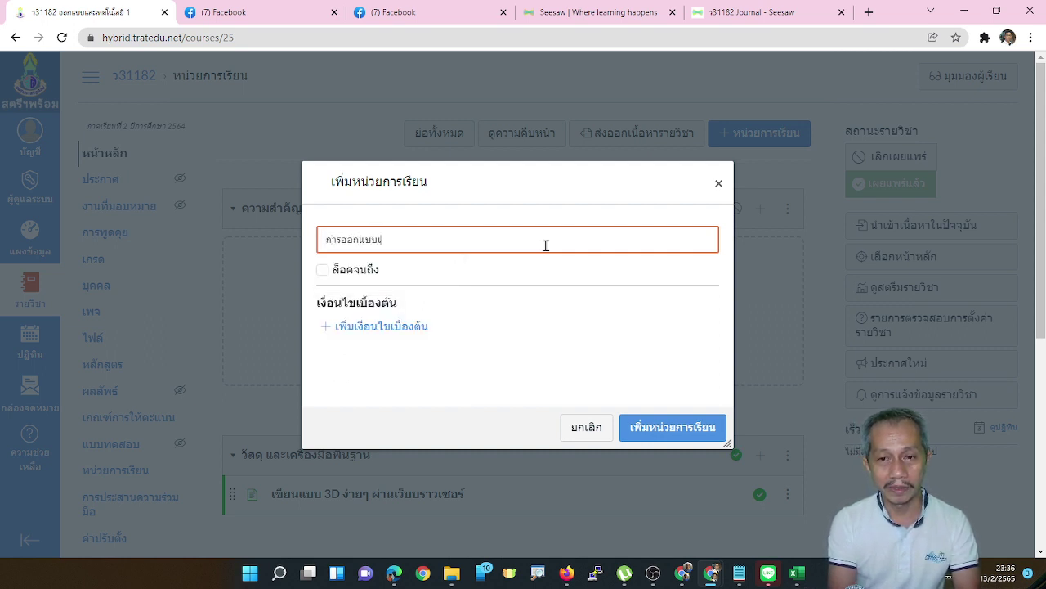
pyautogui.write('เชิงวิศ')
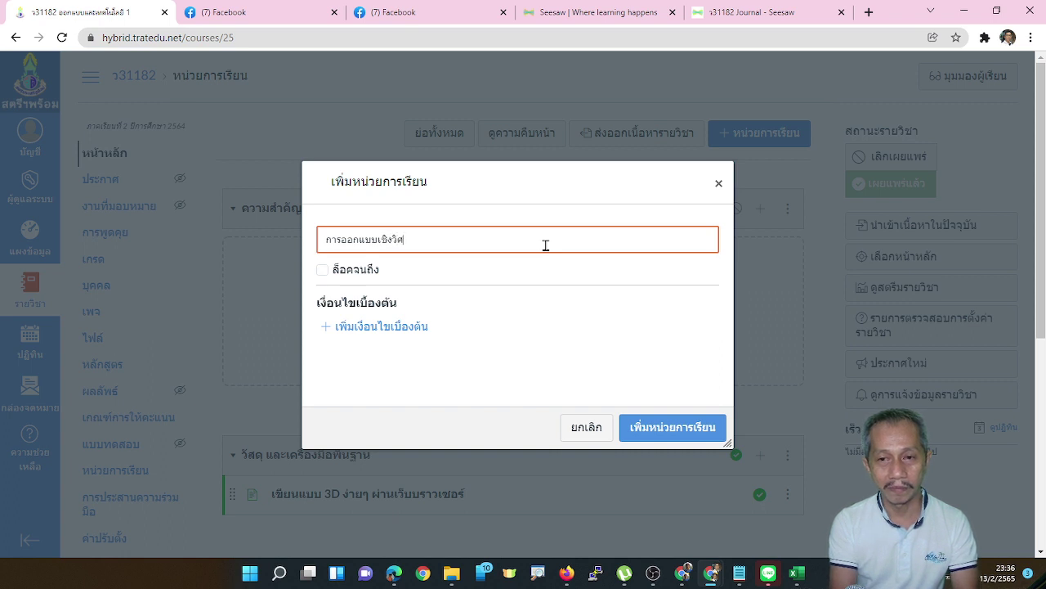
pyautogui.write('วกรร')
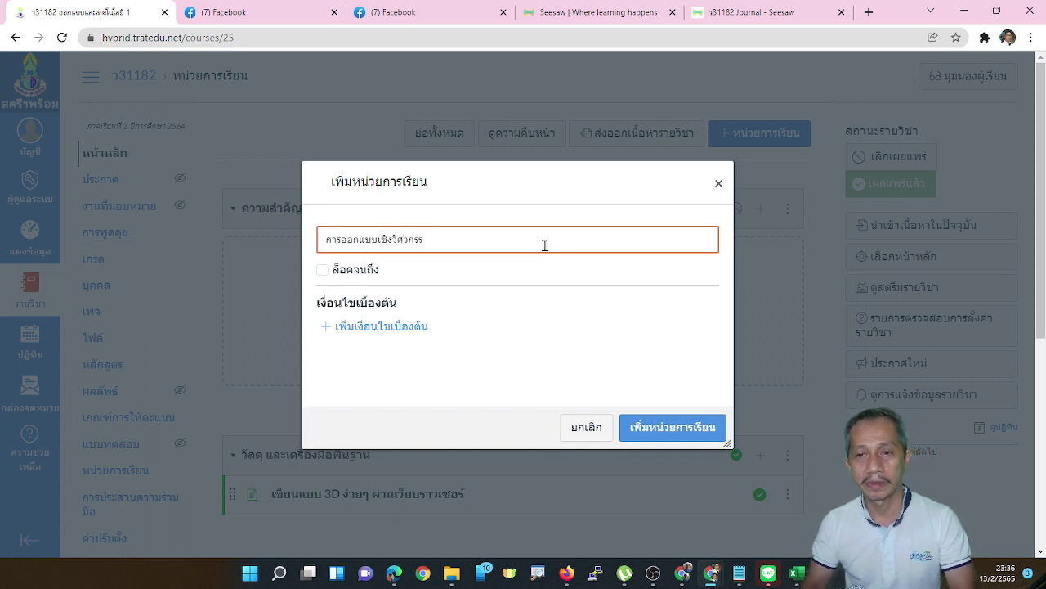
pyautogui.write('ม')
pyautogui.click(651, 431)
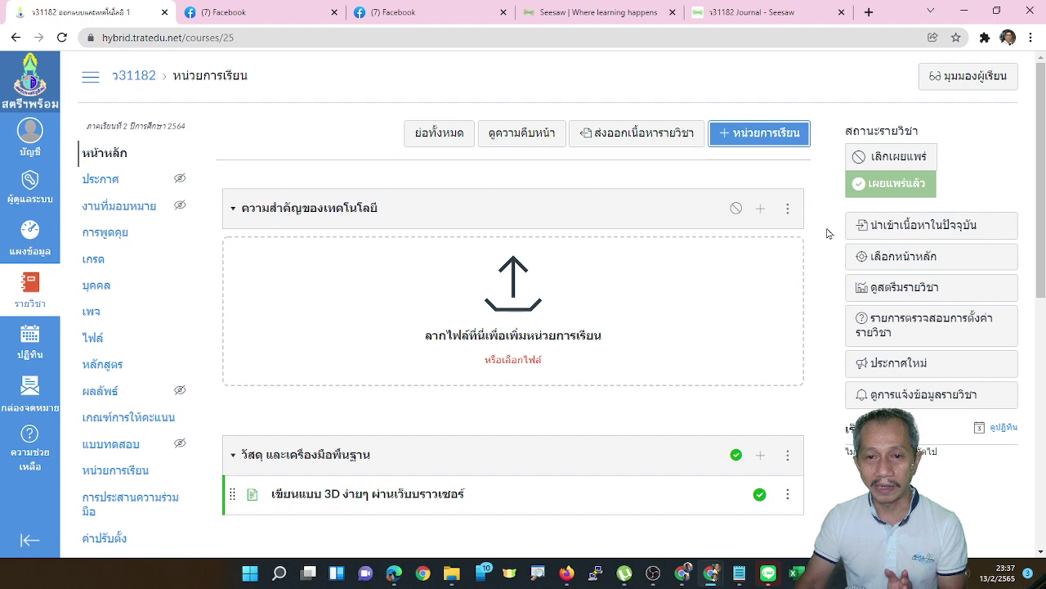
# Publish the modules "ความสำคัญของเทคโนโลยี", "กลไก ไฟฟ้า และอิเลกทรอนิกส์" and "การออกแบบเชิงวิศวกรรม"
pyautogui.click(735, 211)
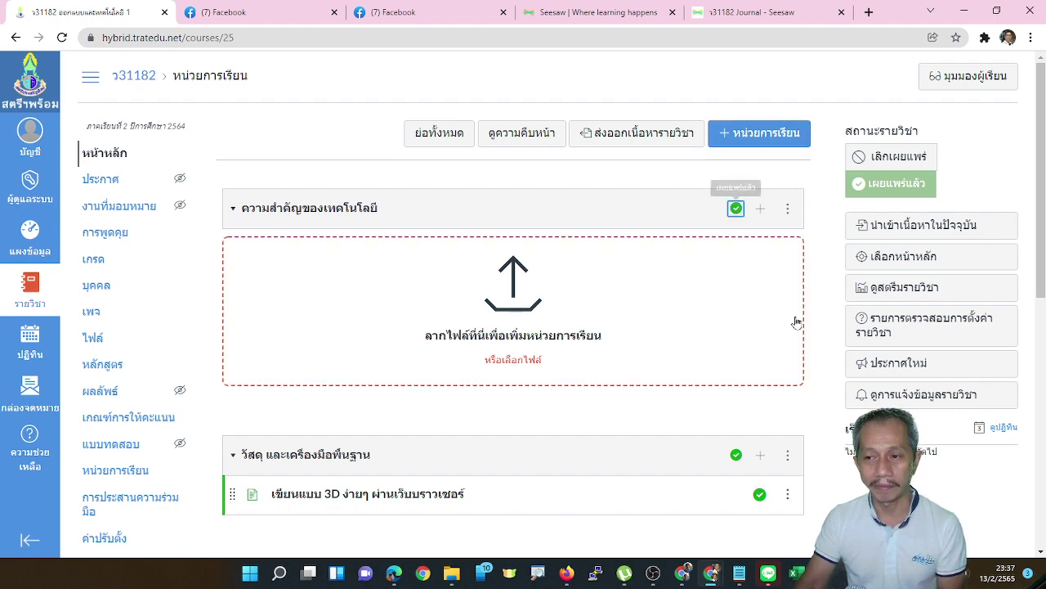
pyautogui.scroll(-5, 764, 311)
pyautogui.scroll(-2, 797, 322)
pyautogui.click(736, 76)
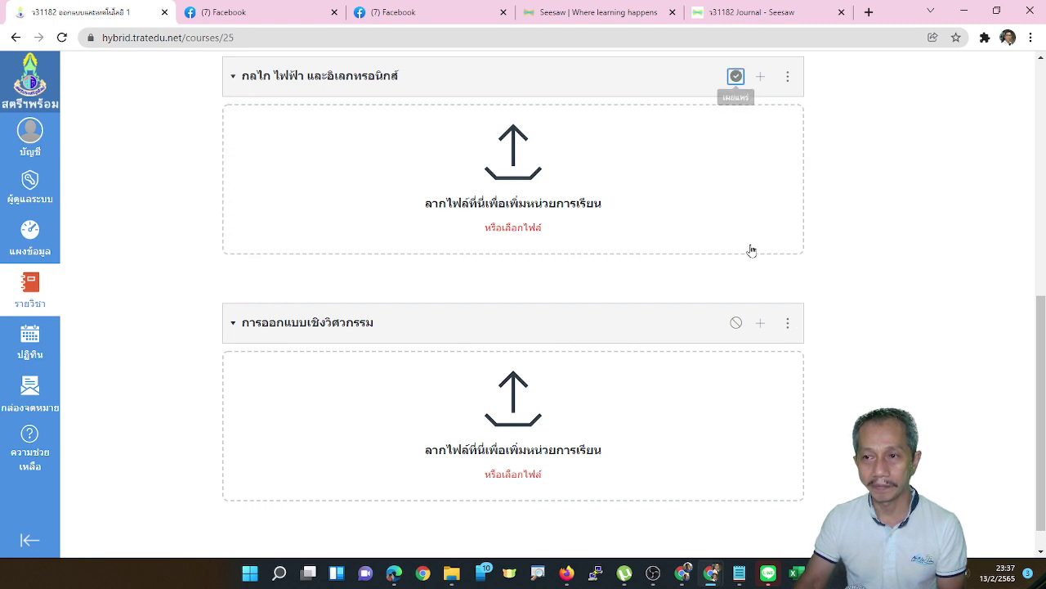
pyautogui.click(736, 324)
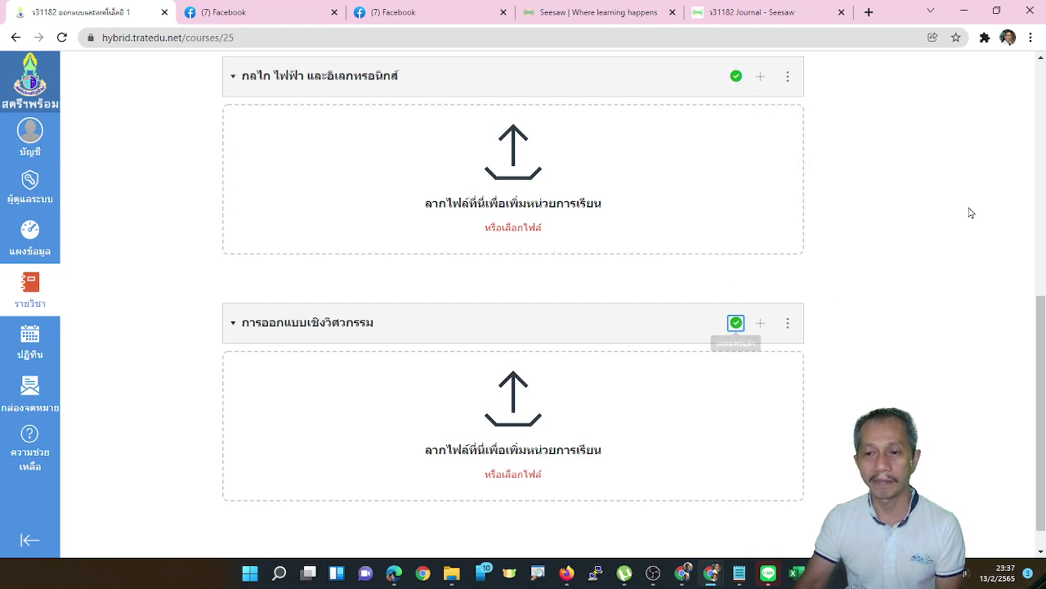